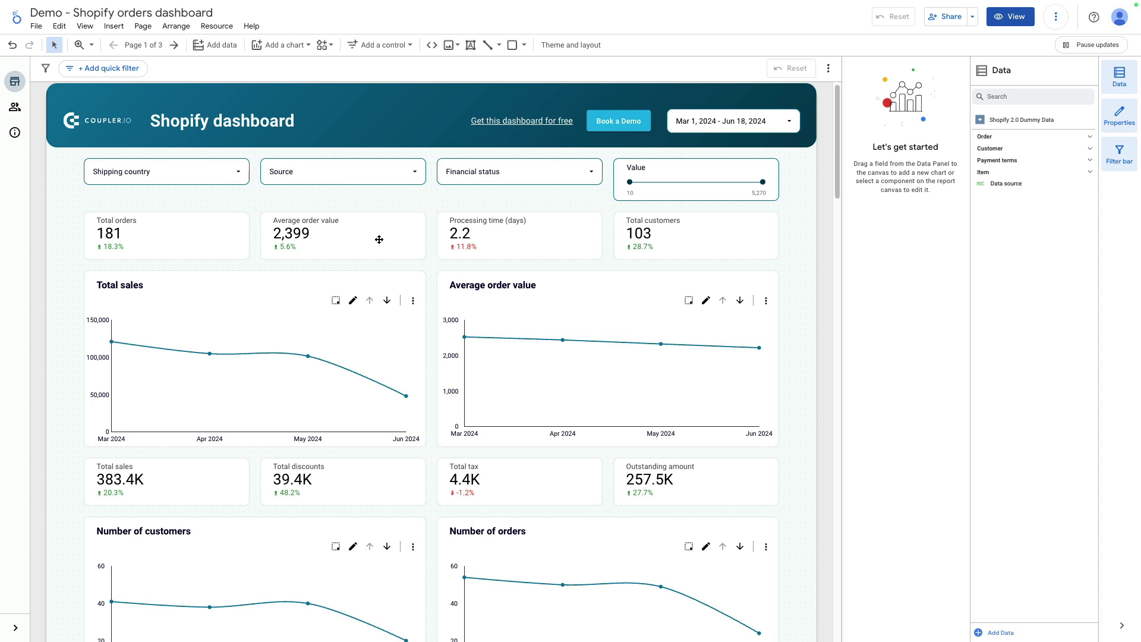
Scroll down through page 1 of the report, reaching page 2's Customer Monthly Cohort Analysis table
scroll(189, 202, down, 1)
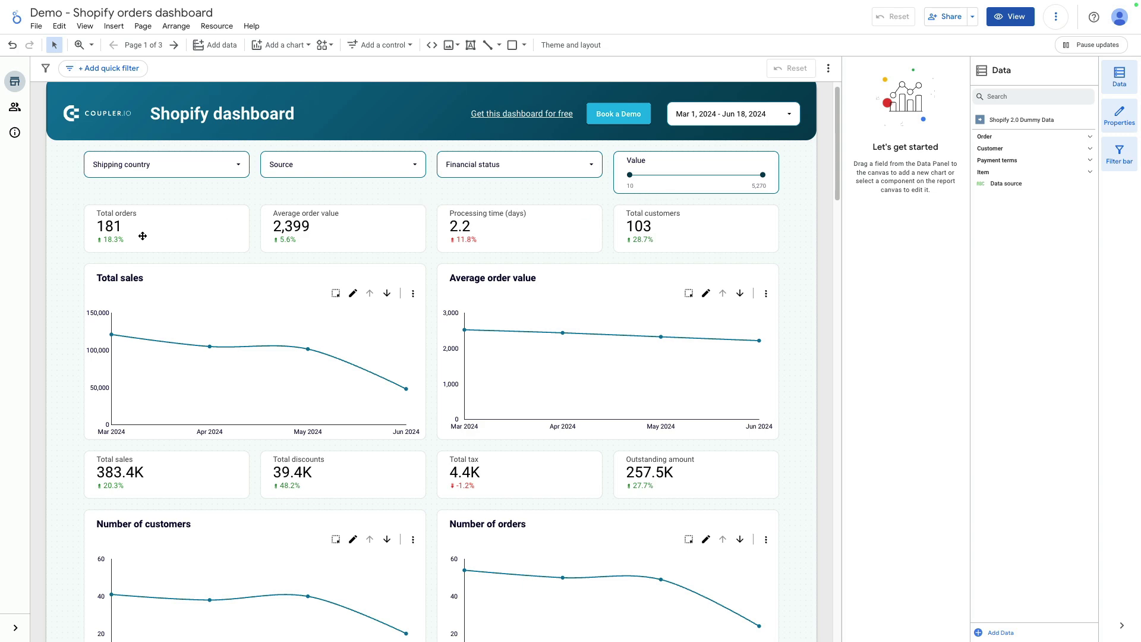
scroll(143, 236, down, 1)
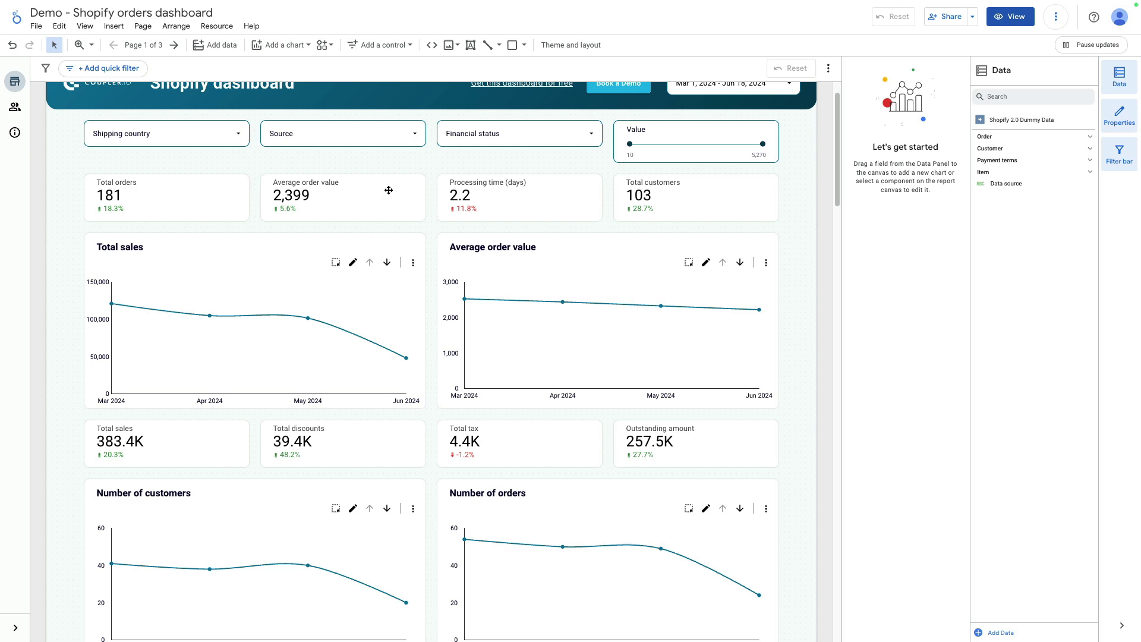
scroll(650, 209, down, 3)
scroll(650, 209, down, 1)
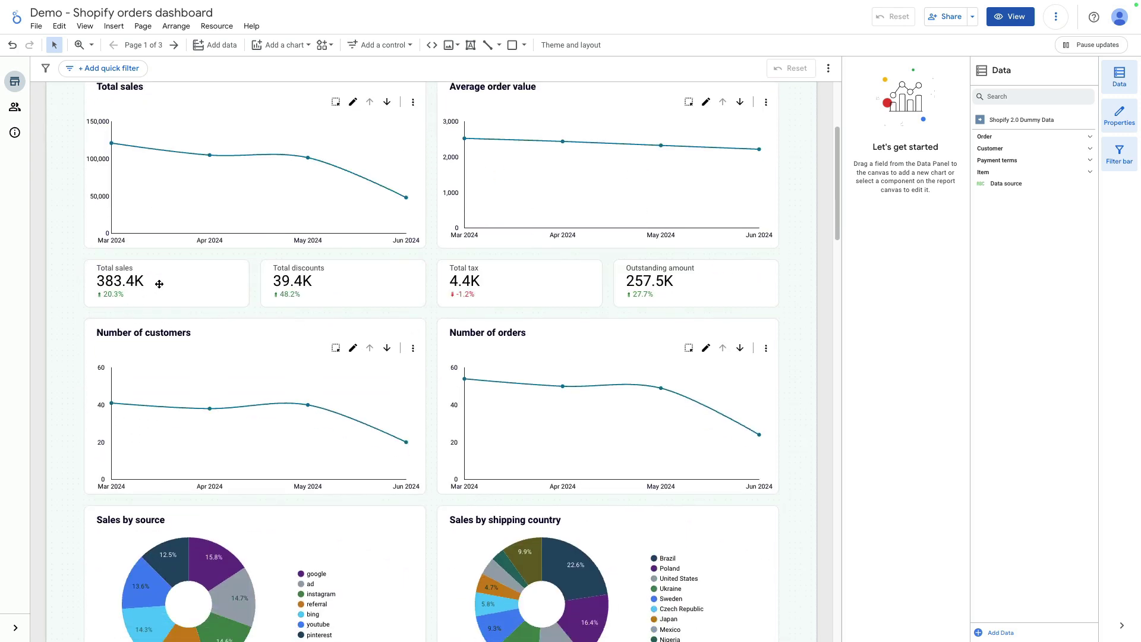
scroll(597, 288, down, 8)
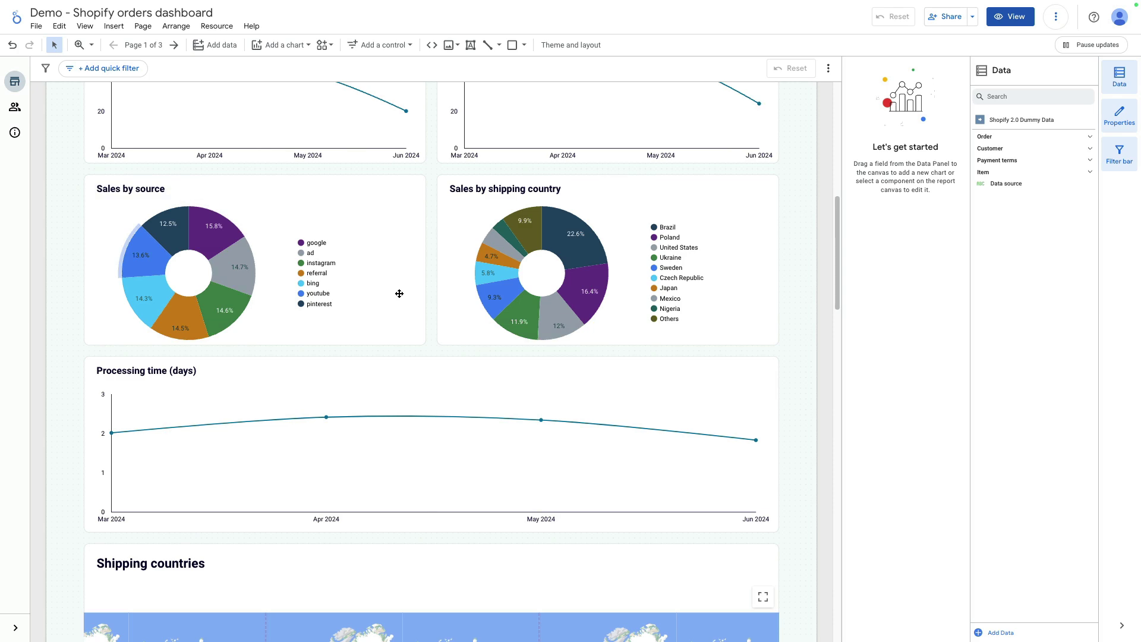
scroll(365, 279, down, 1)
scroll(361, 279, down, 2)
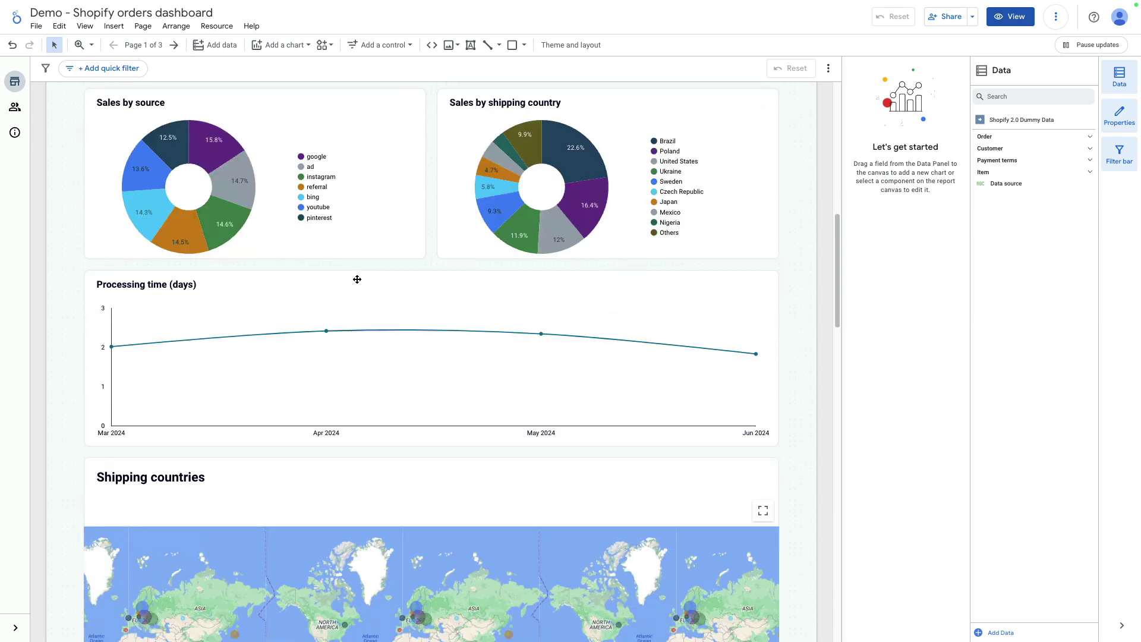
scroll(357, 280, down, 15)
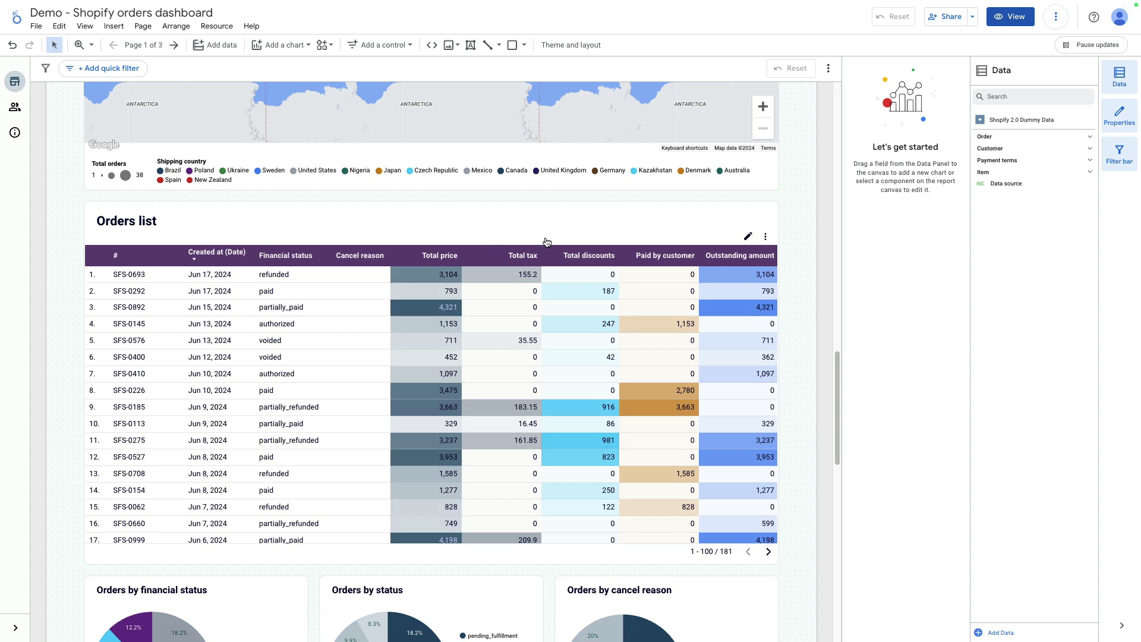
scroll(793, 313, down, 2)
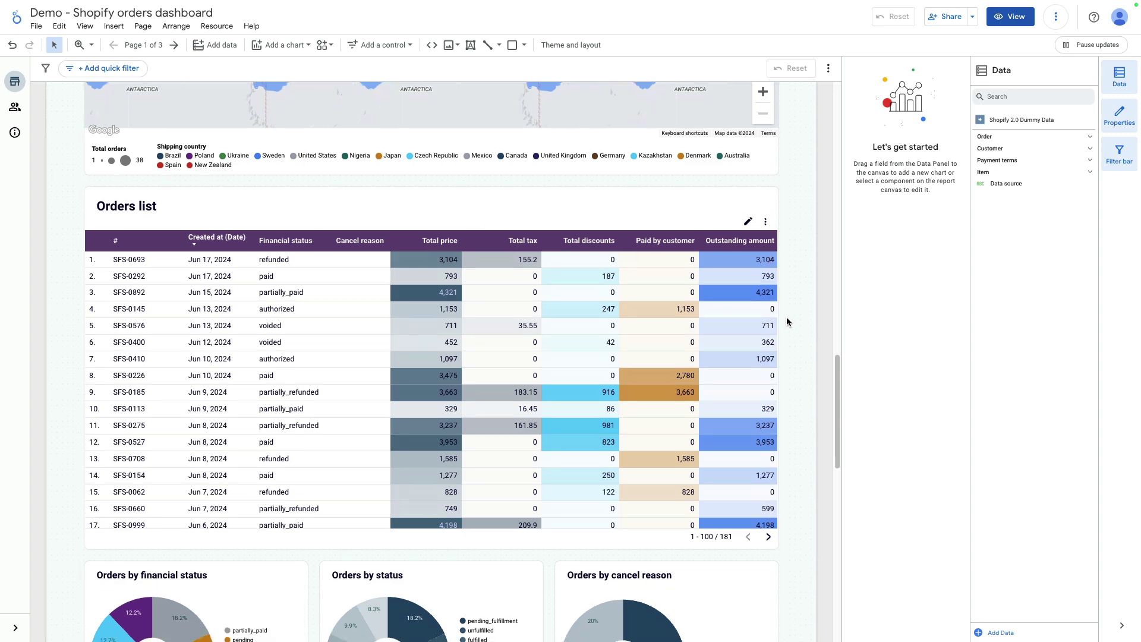
scroll(786, 322, down, 9)
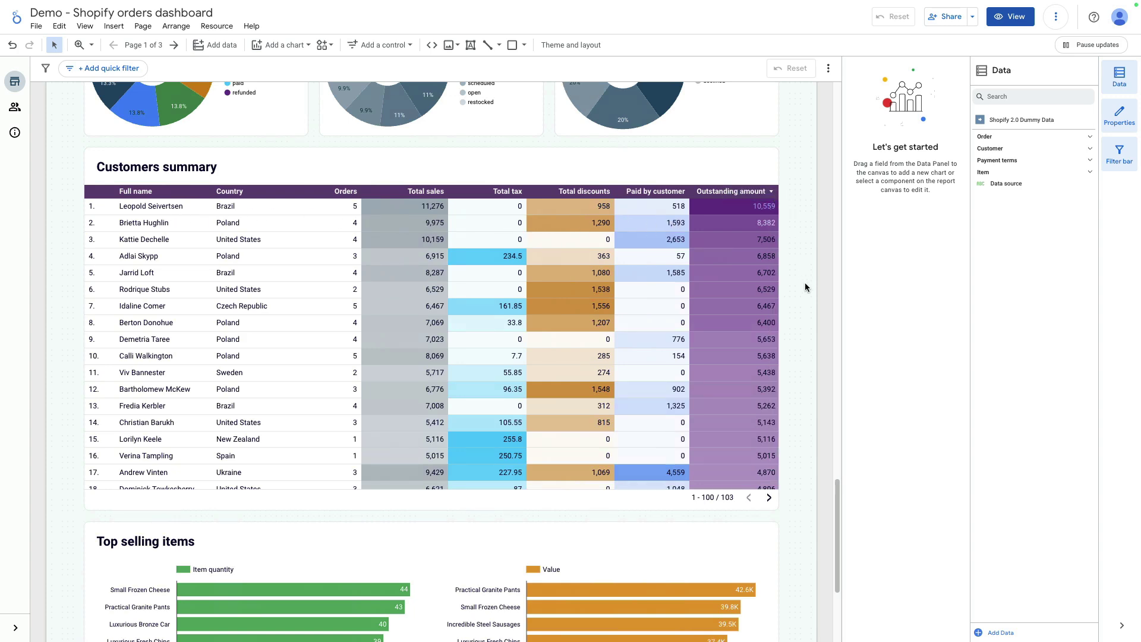
scroll(805, 287, down, 3)
scroll(461, 363, down, 2)
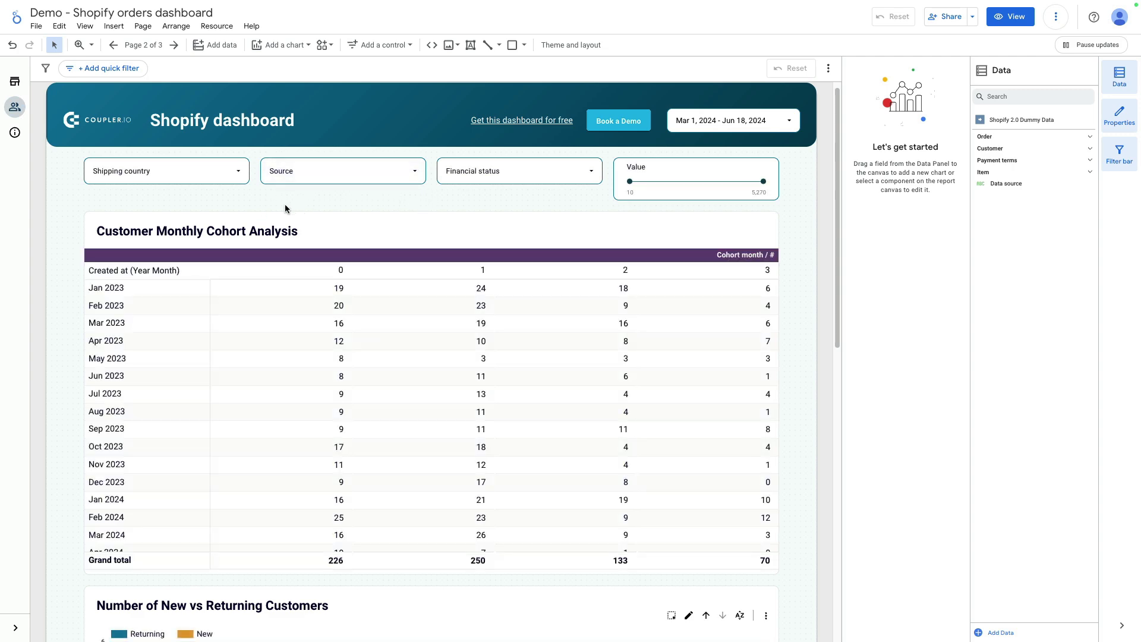
Scroll through the cohort table, then return to the sales overview page of the report
scroll(240, 198, down, 1)
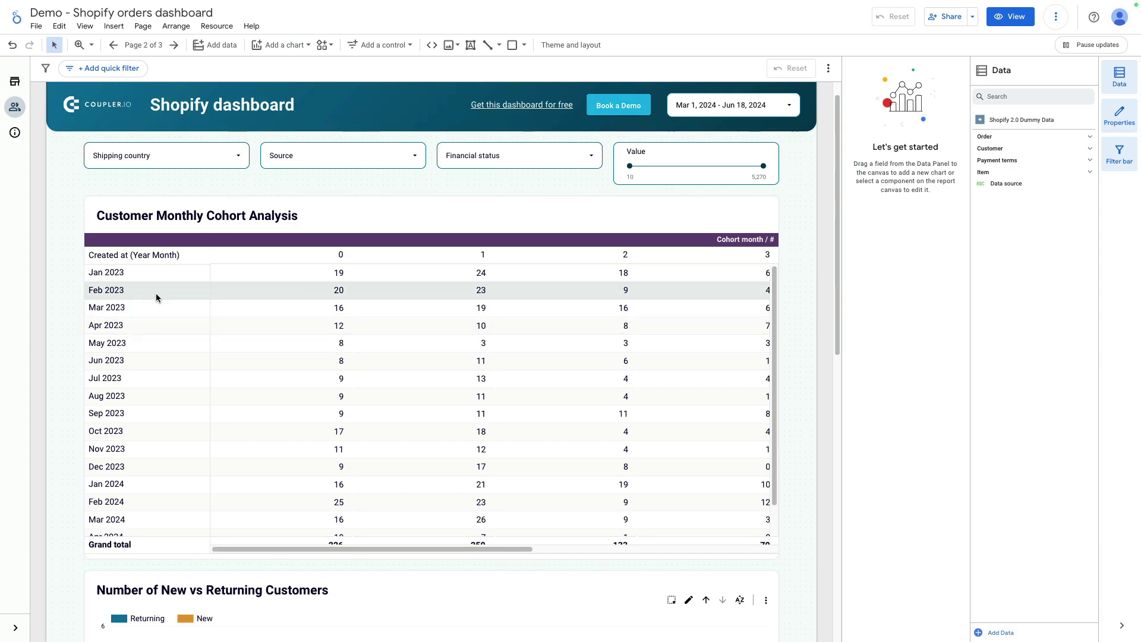
scroll(475, 300, right, 5)
scroll(535, 306, down, 3)
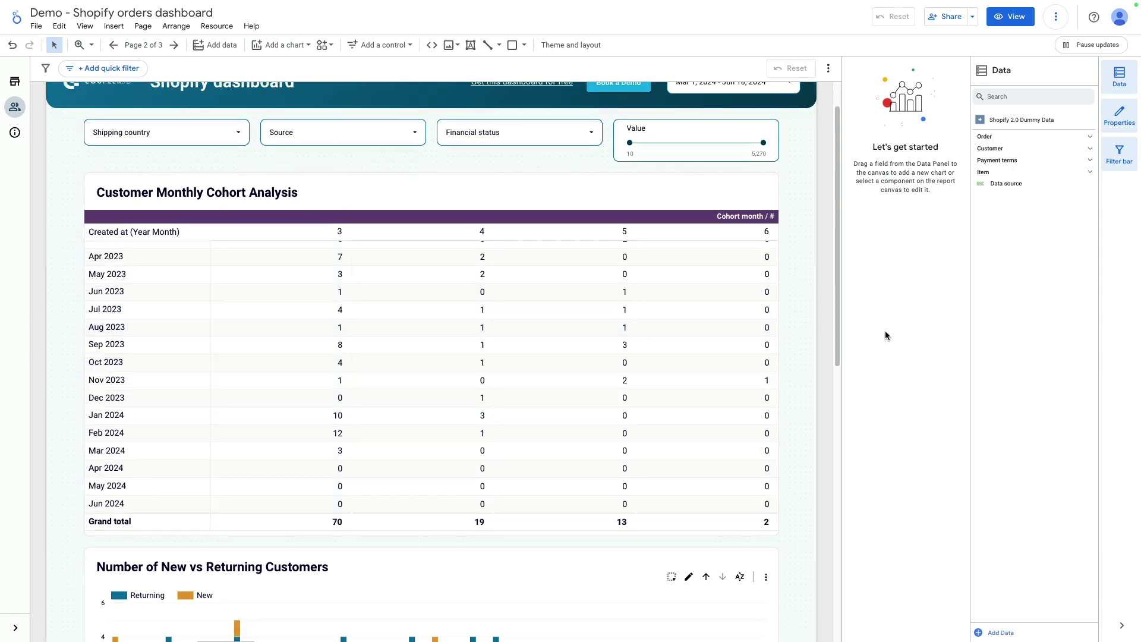
scroll(535, 362, down, 6)
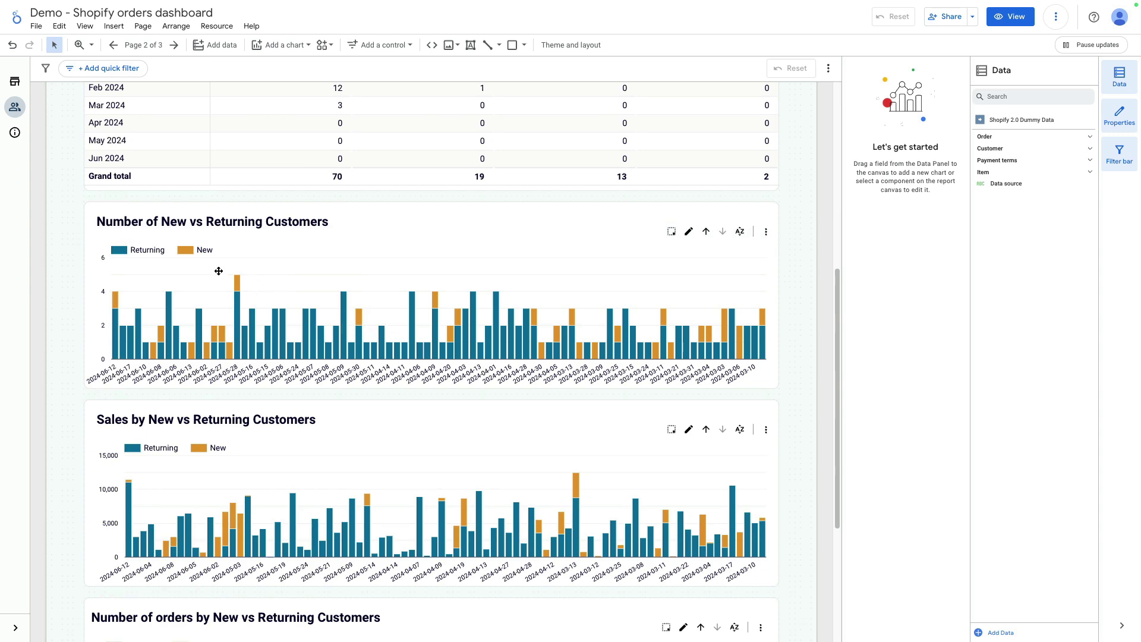
scroll(618, 355, down, 2)
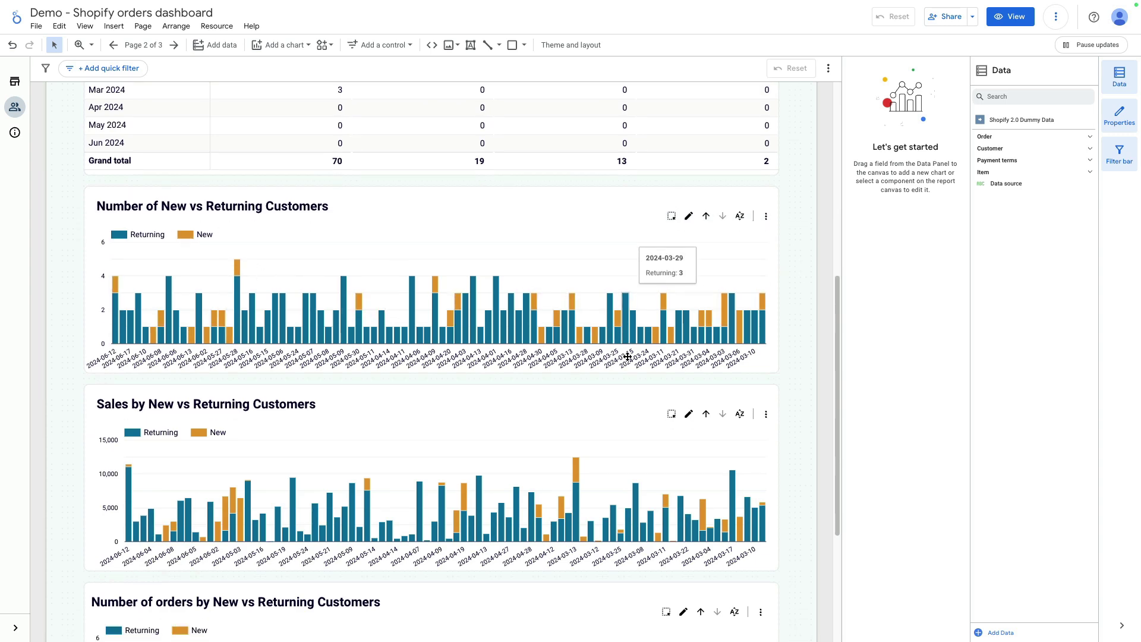
scroll(532, 343, down, 3)
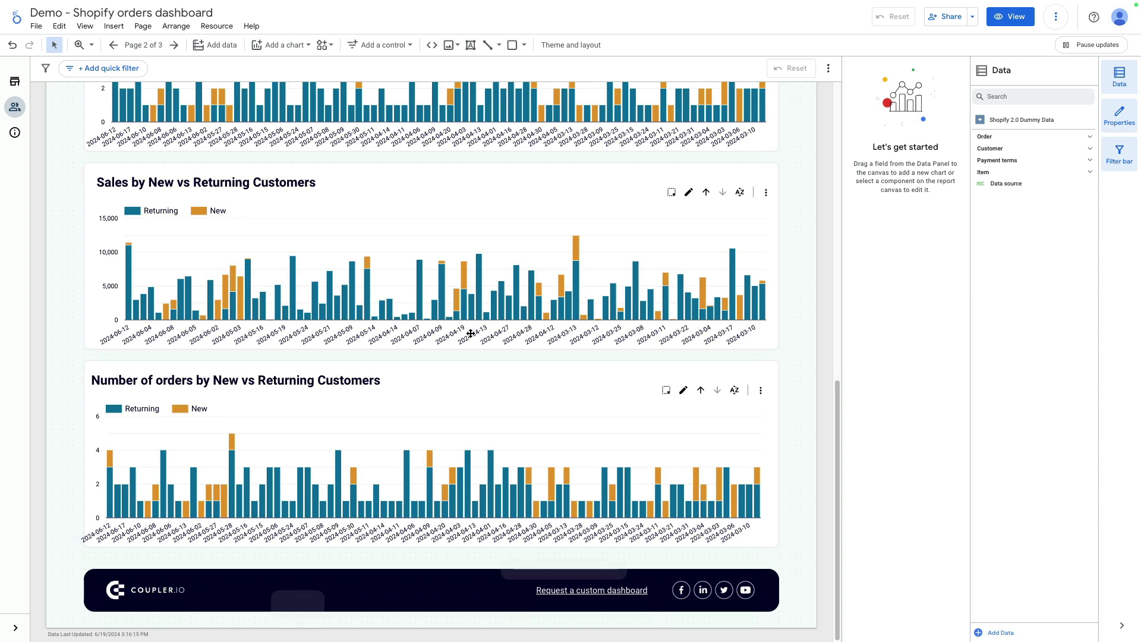
scroll(466, 331, up, 10)
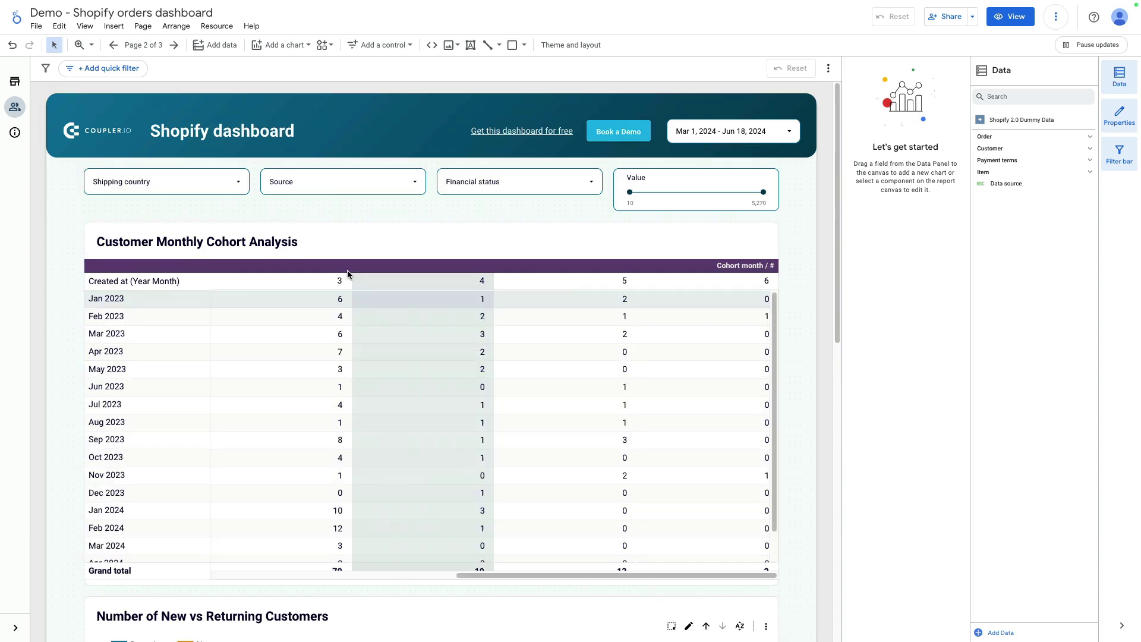
click(14, 82)
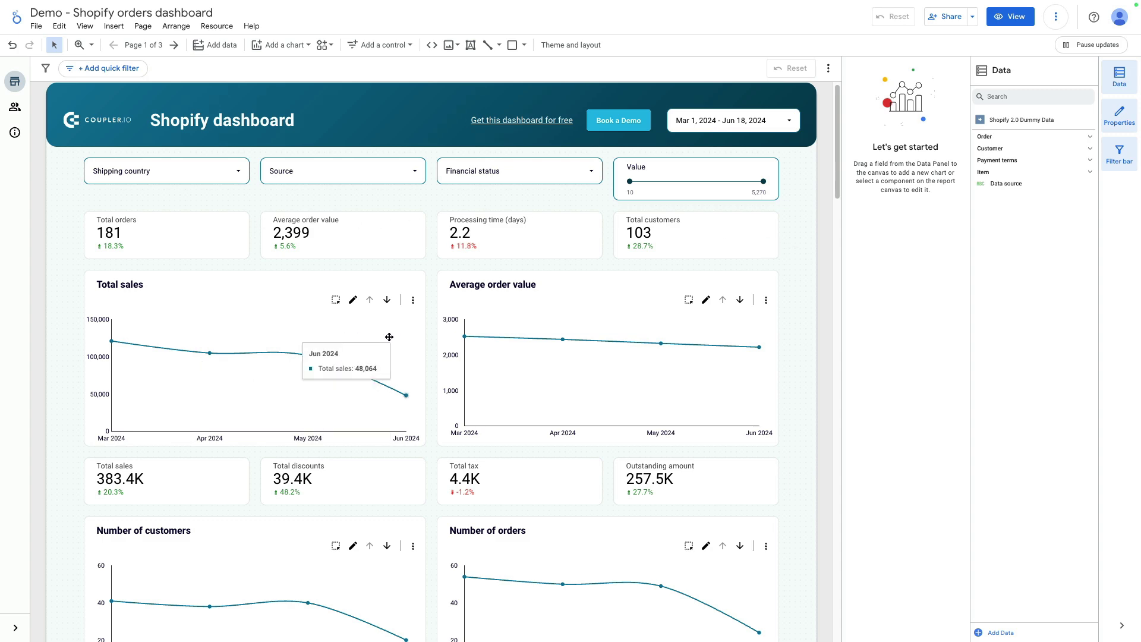
Shorten the Total sales and Average order value line charts from the top
scroll(384, 338, down, 1)
click(428, 248)
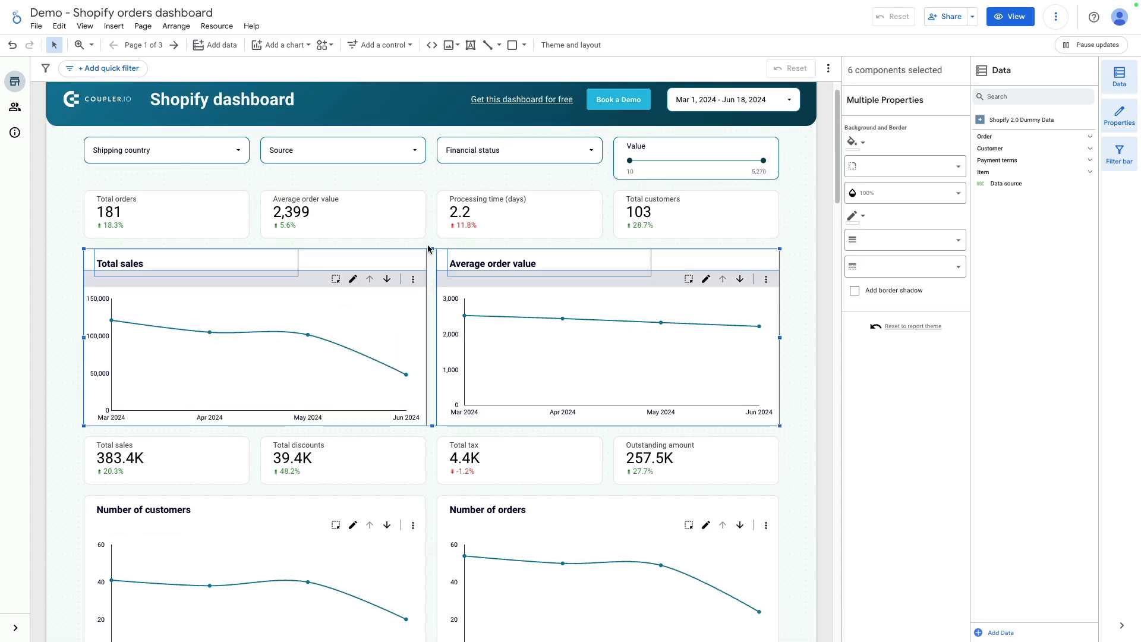
drag(431, 247, 429, 309)
Move the second row of four scorecards up directly under the first row
drag(56, 438, 712, 260)
drag(69, 314, 756, 462)
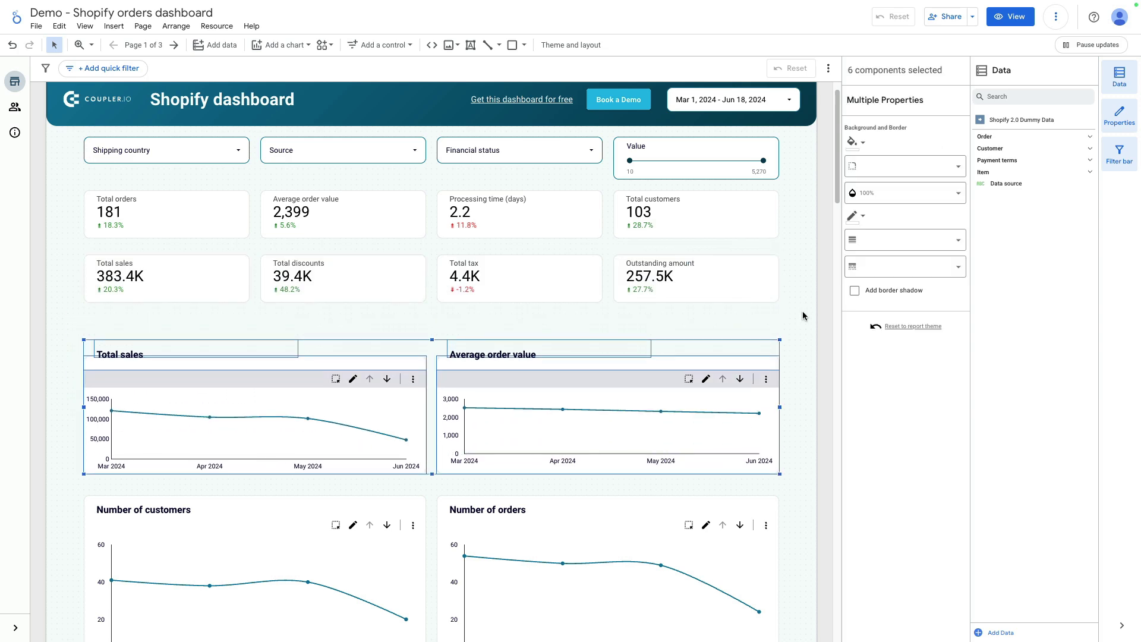
click(839, 314)
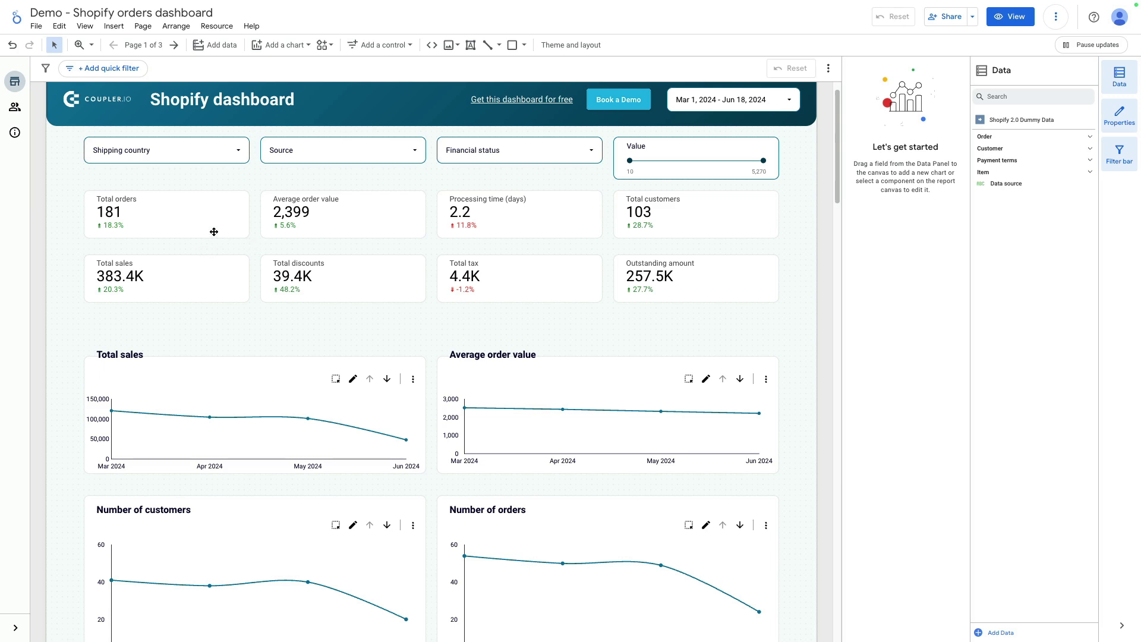
click(176, 279)
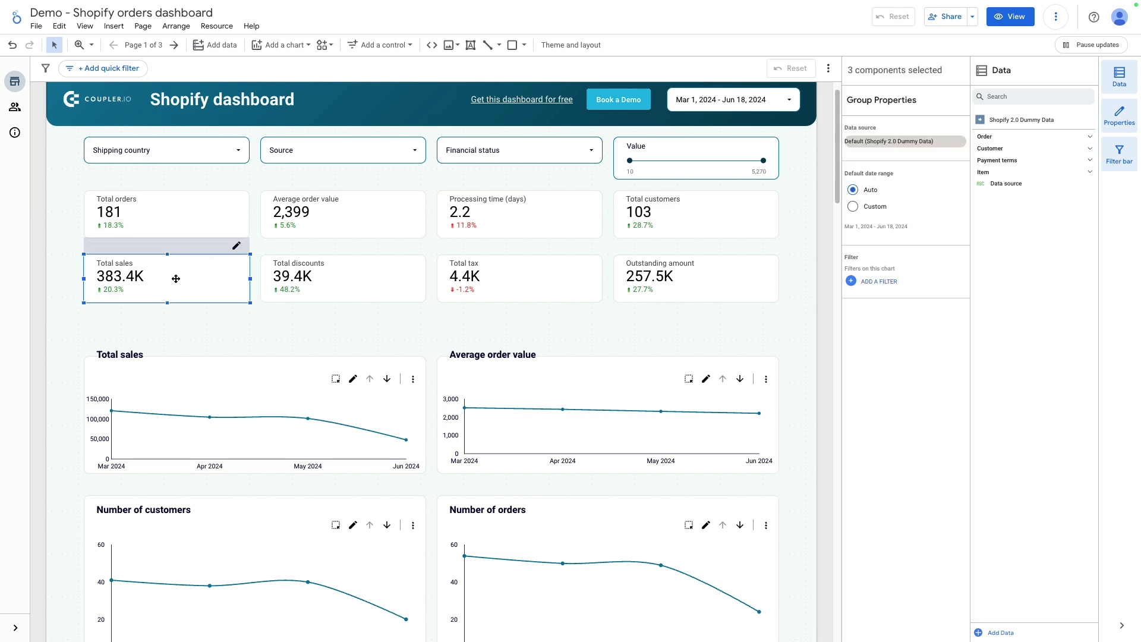
Compare the Total sales scorecard against a 500000 target value, shown as a progress bar
click(175, 278)
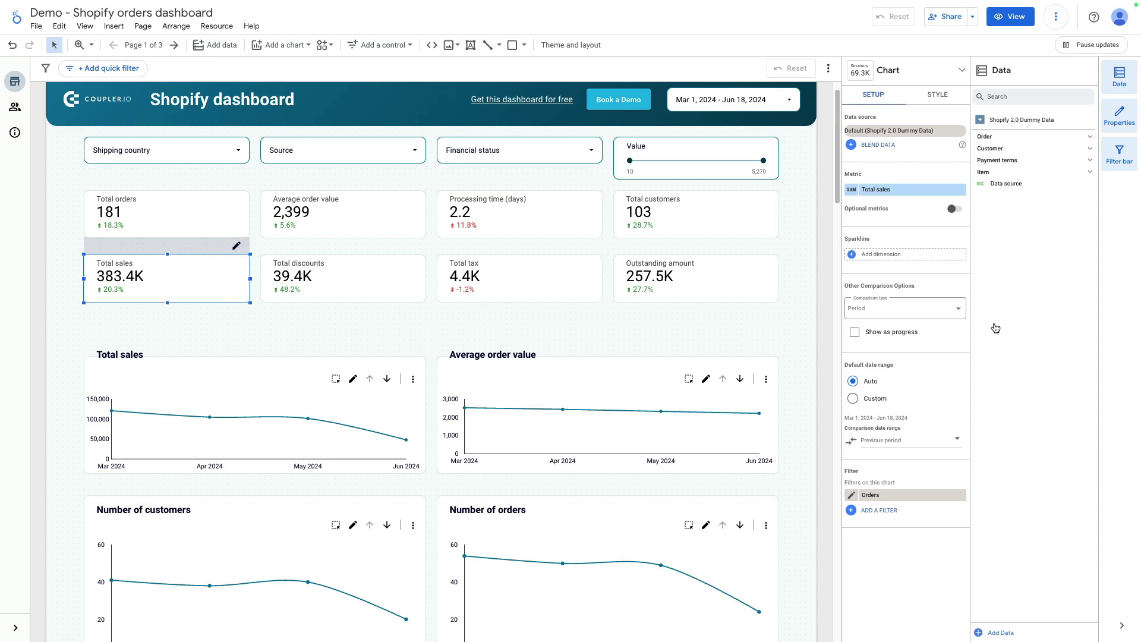
click(900, 310)
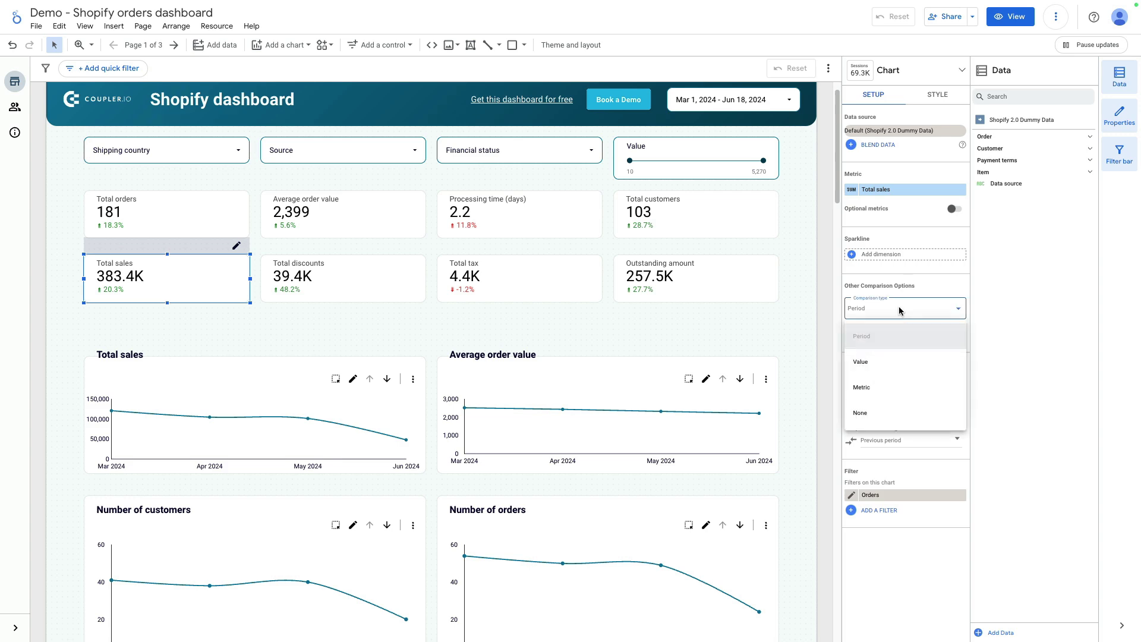
click(860, 361)
click(869, 343)
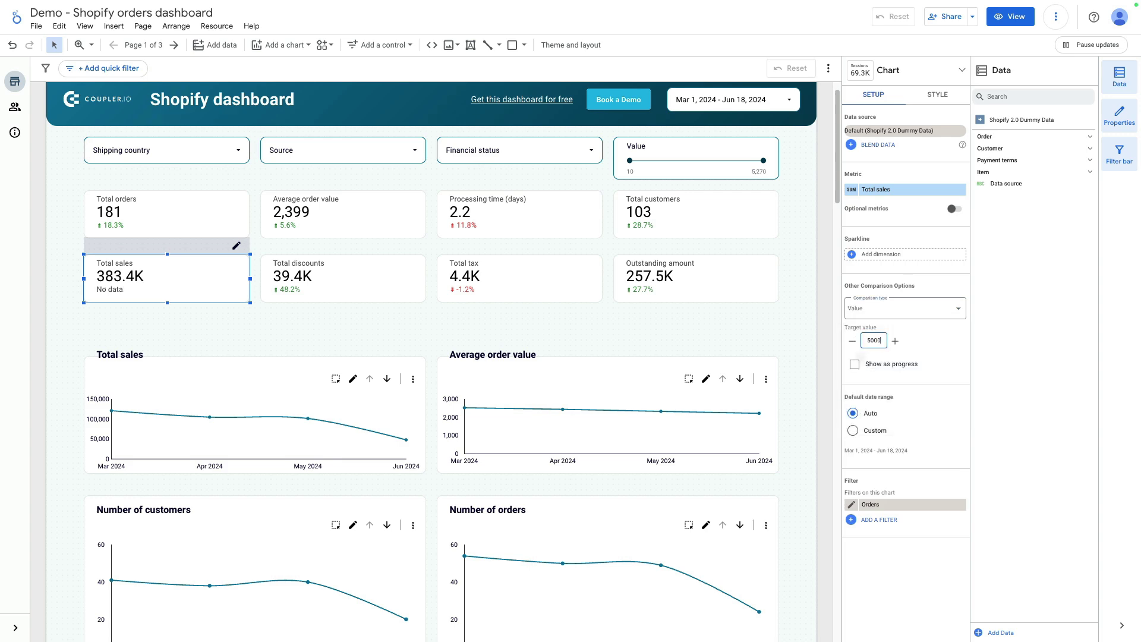
click(855, 366)
click(476, 331)
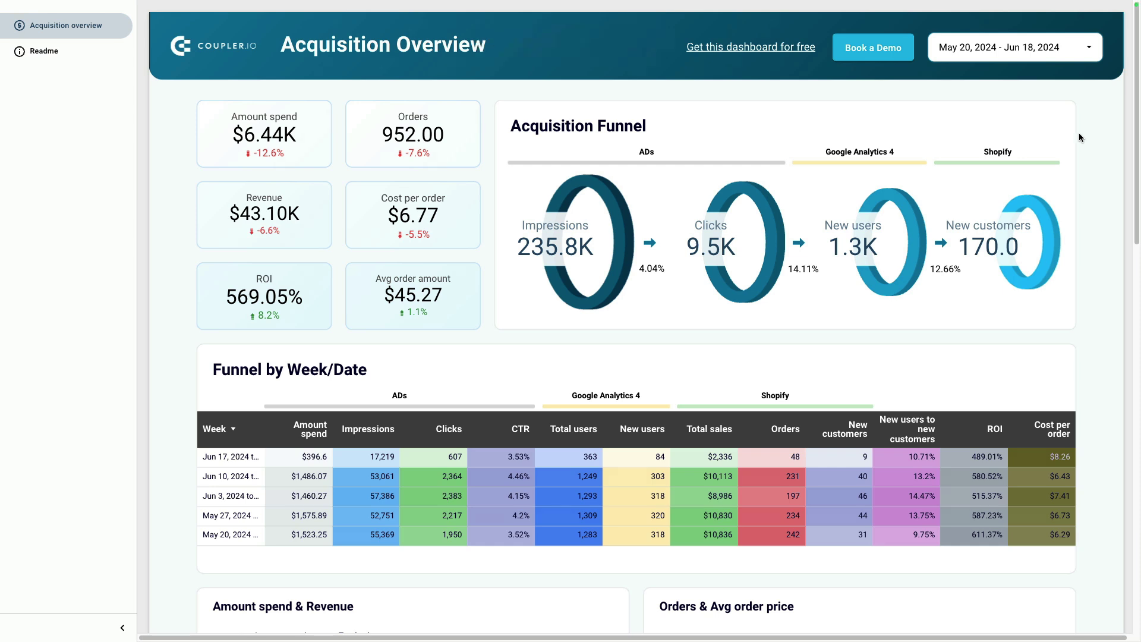
Scroll through the Acquisition Overview report to the bottom and back toward the top
scroll(1079, 136, right, 1)
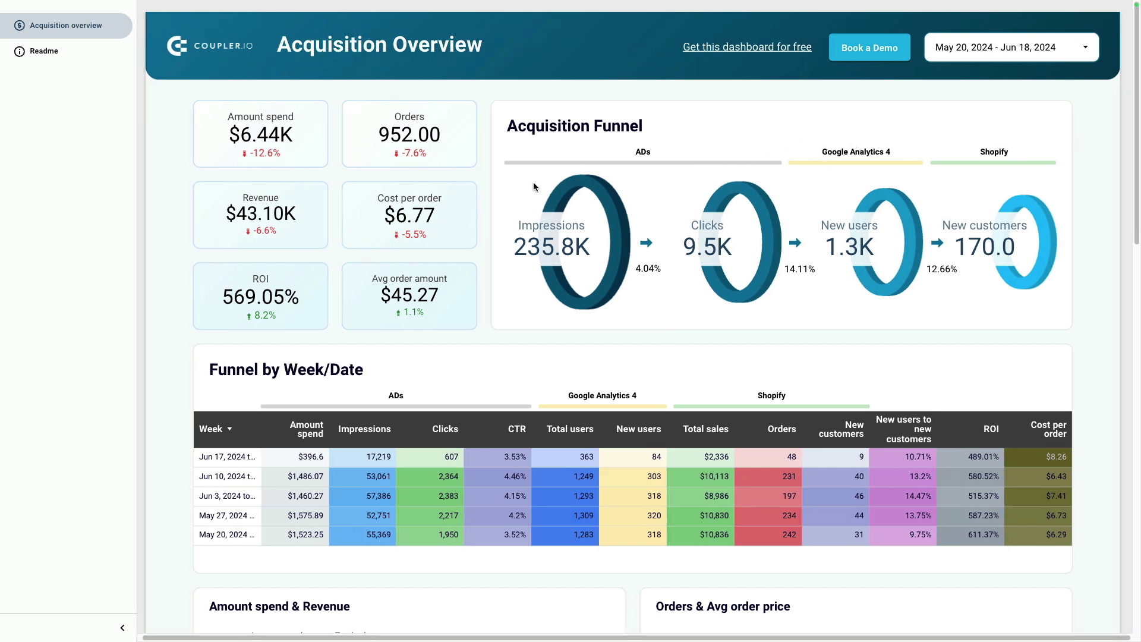
scroll(478, 226, down, 1)
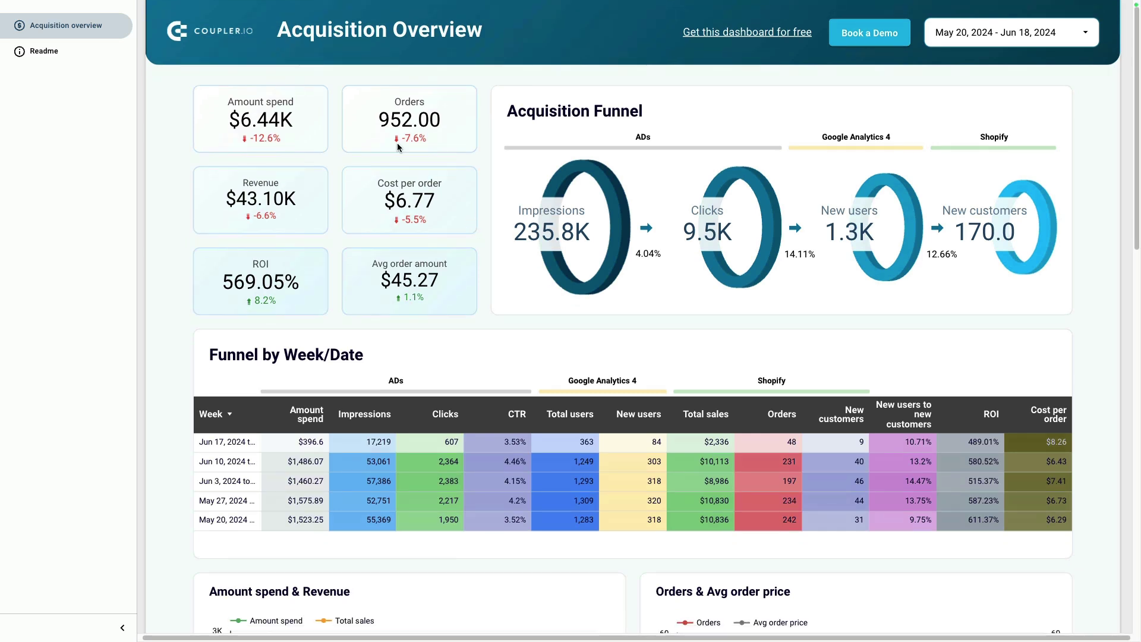
scroll(378, 375, down, 1)
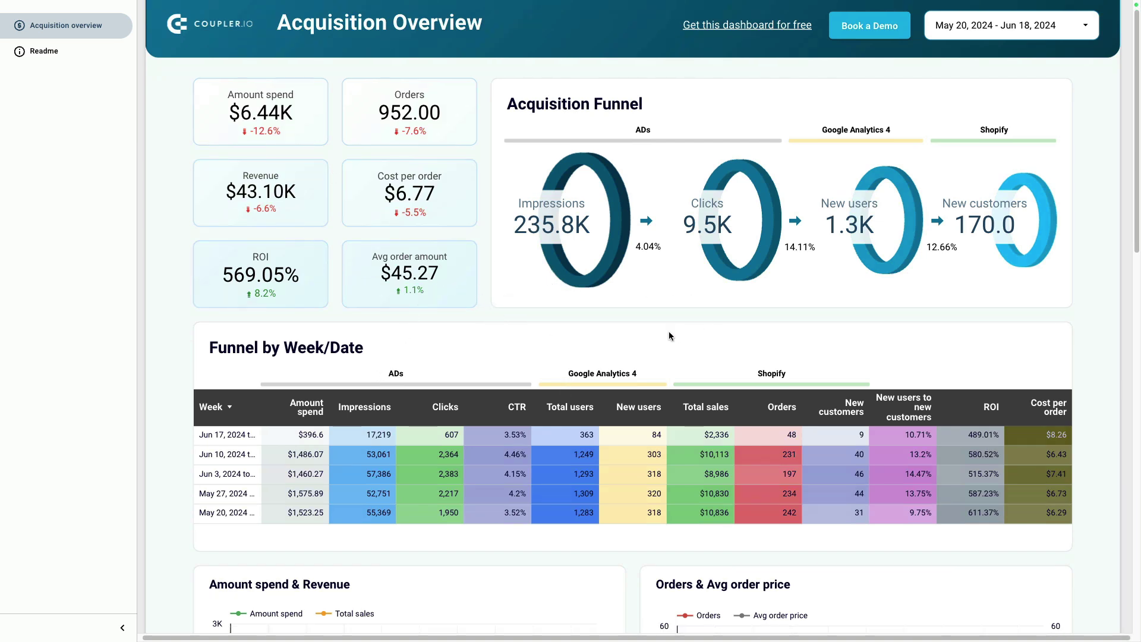
scroll(668, 337, down, 1)
scroll(669, 337, down, 3)
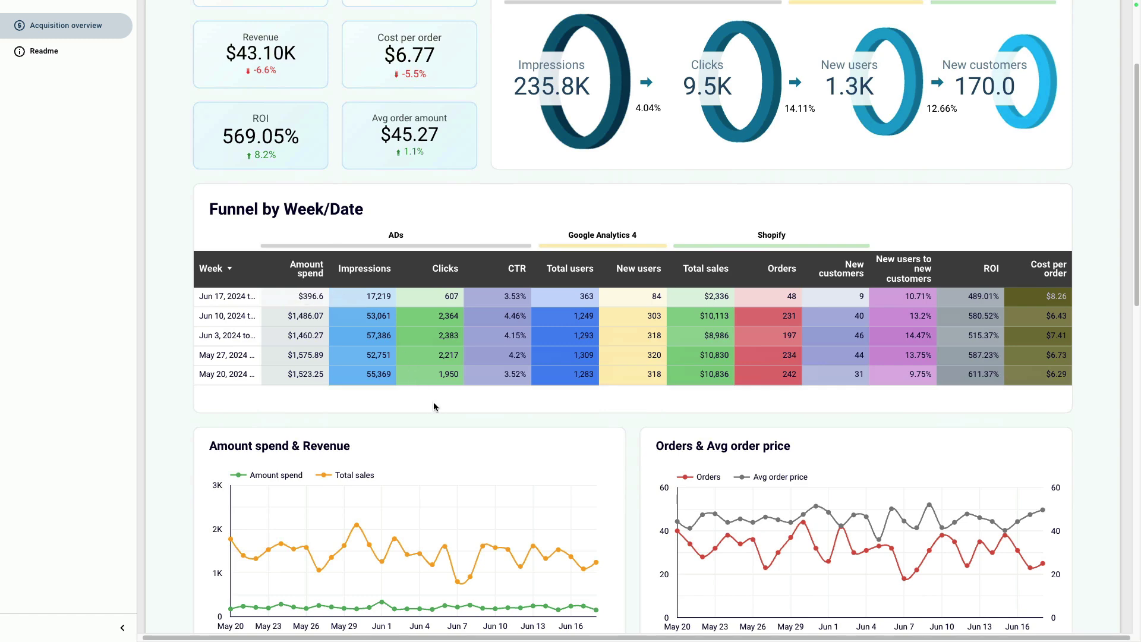
scroll(700, 441, down, 4)
scroll(648, 404, down, 2)
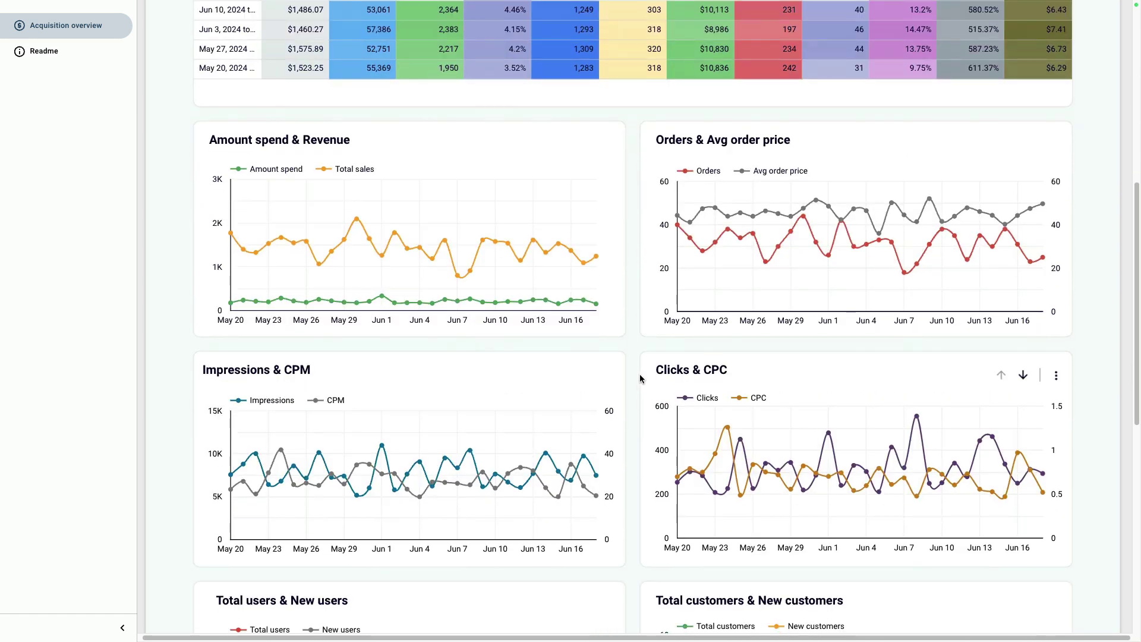
scroll(645, 384, down, 1)
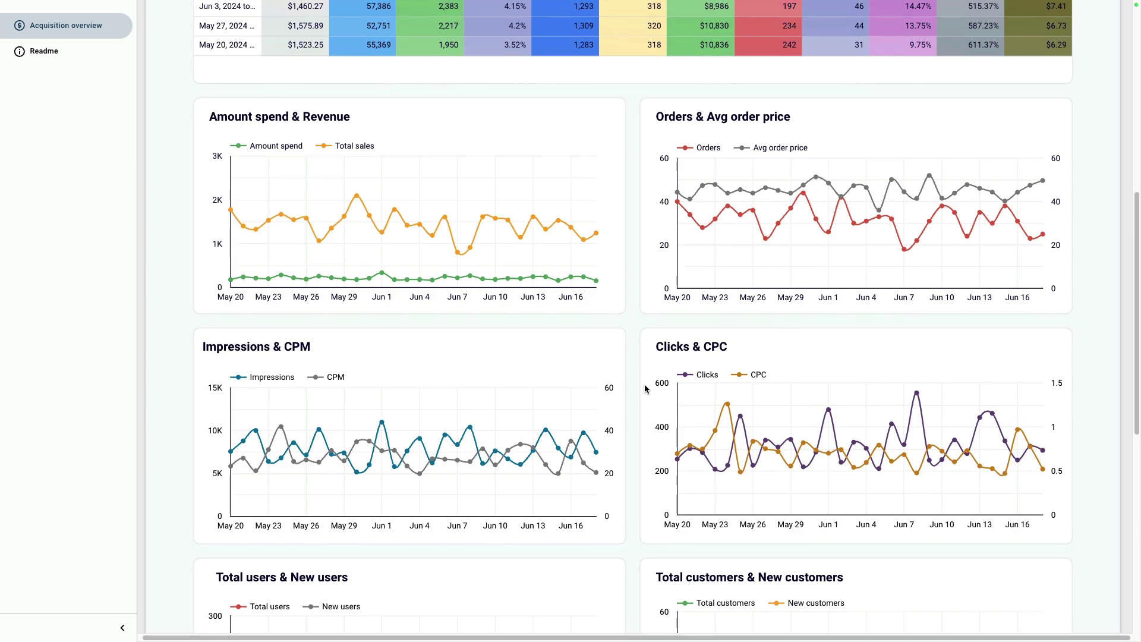
scroll(645, 389, down, 8)
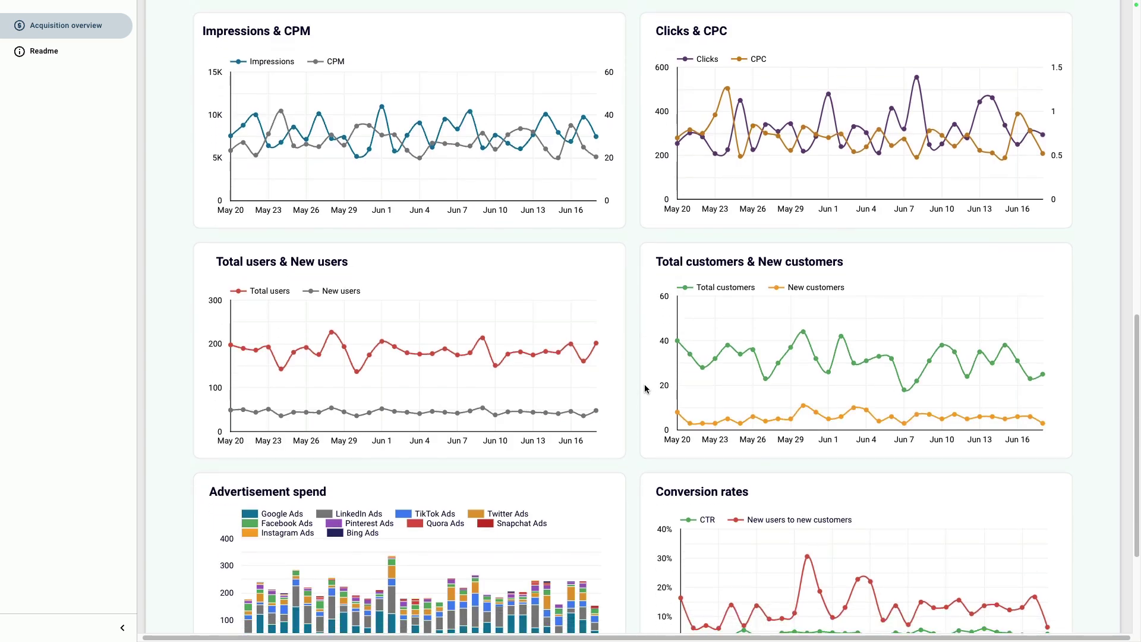
scroll(612, 356, up, 15)
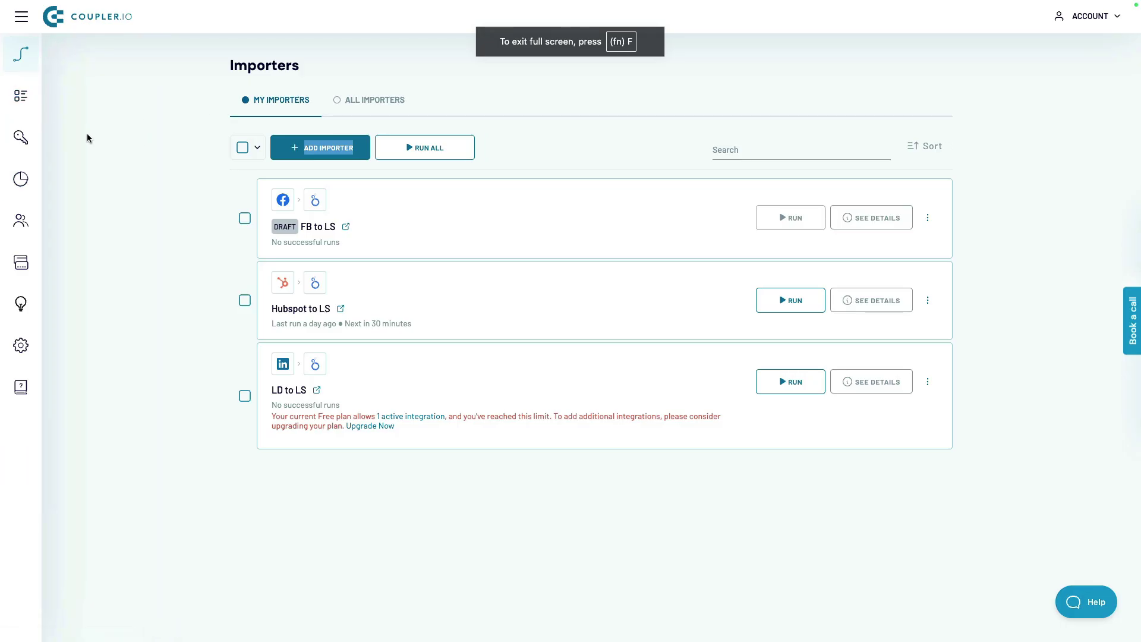
Create a new importer with Shopify as its source and Looker Studio as its destination
mouse_move(24, 60)
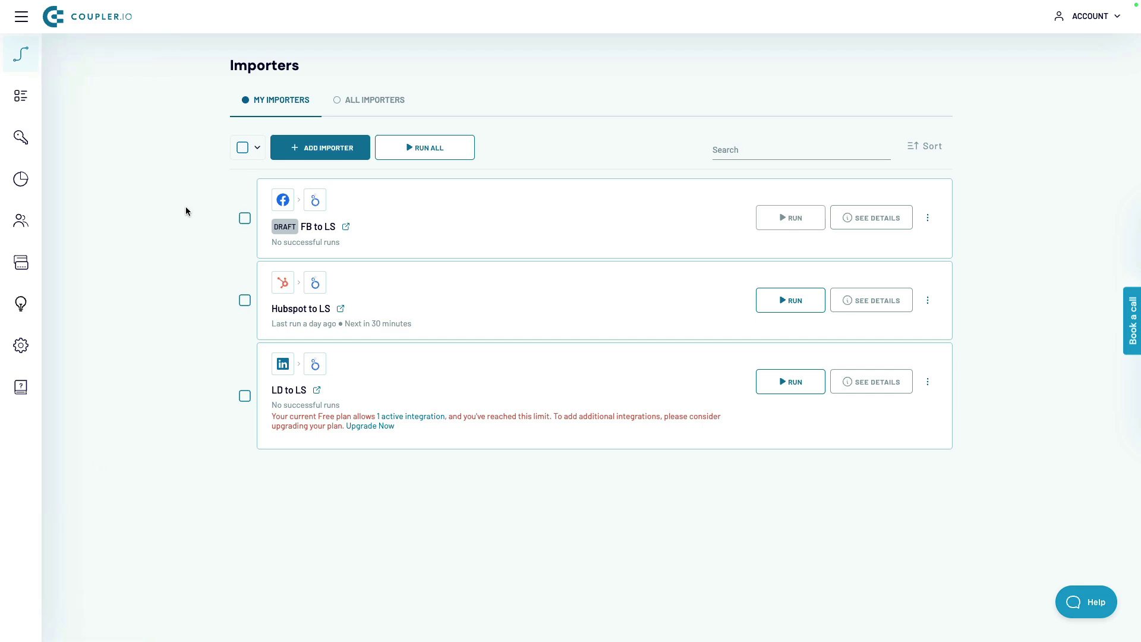
click(305, 152)
click(313, 159)
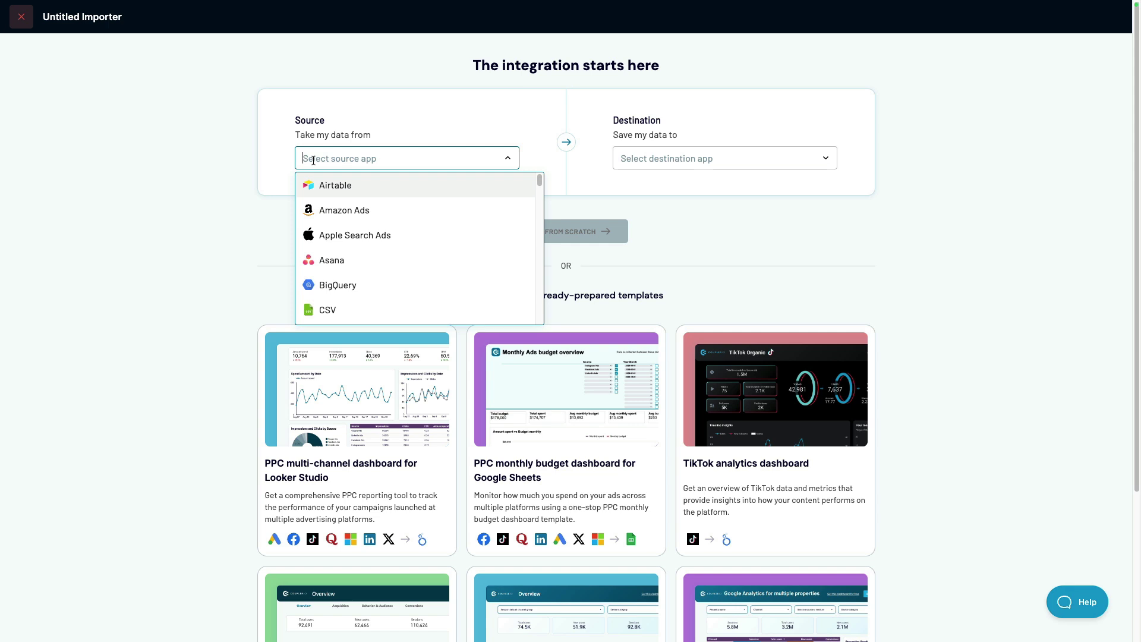
text(sh)
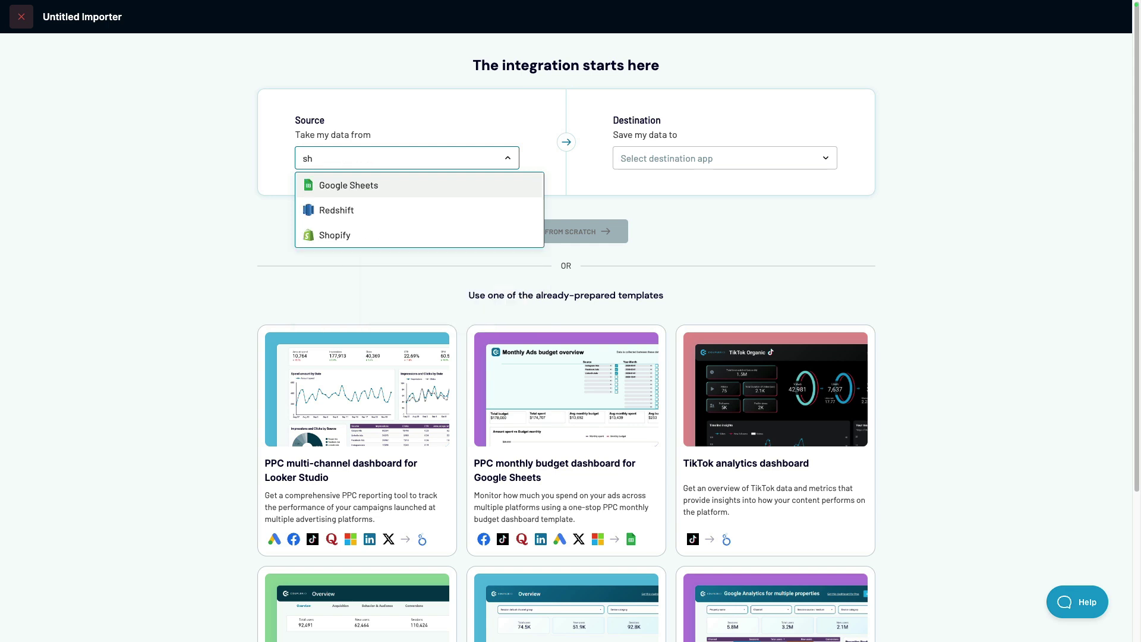
click(336, 234)
click(661, 158)
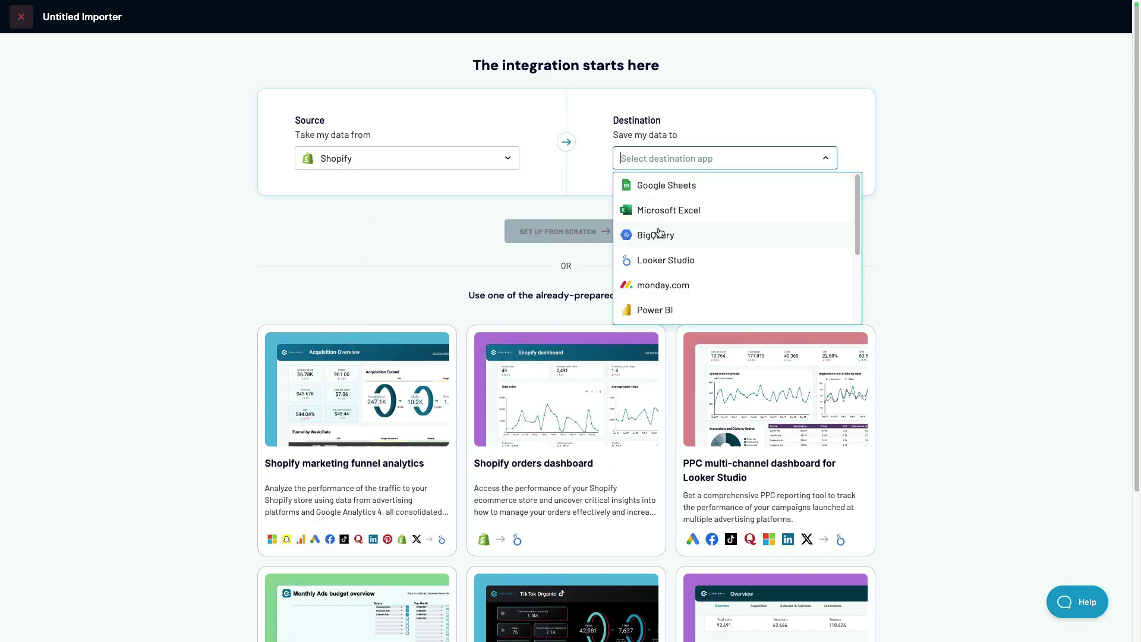
click(657, 262)
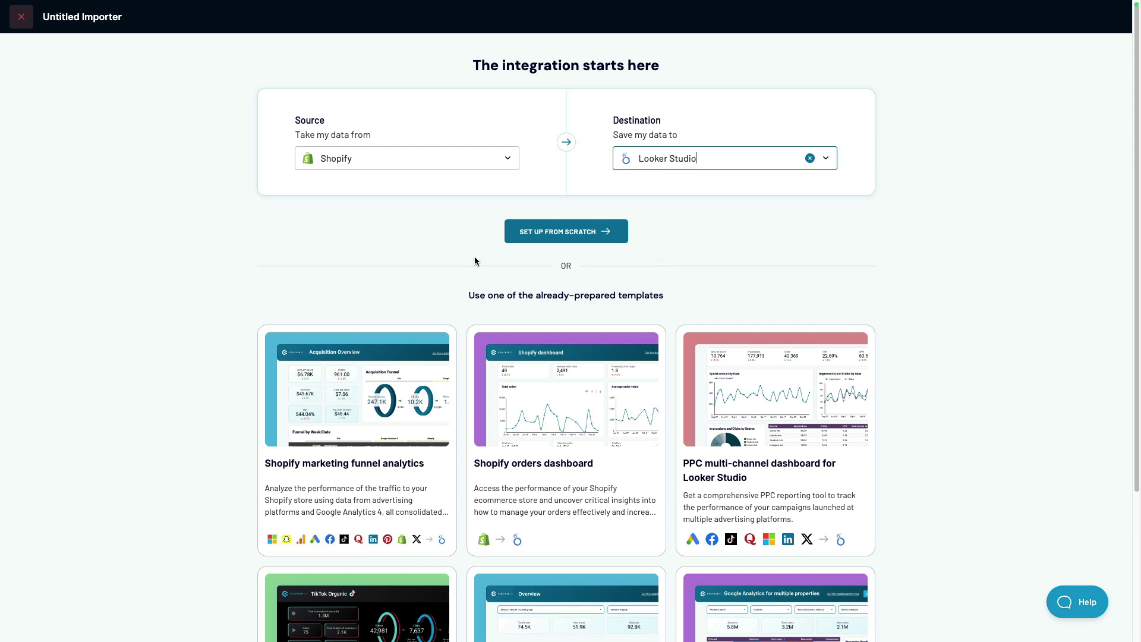
Preview the Shopify orders dashboard and Shopify marketing funnel analytics template cards
mouse_move(402, 350)
mouse_move(493, 430)
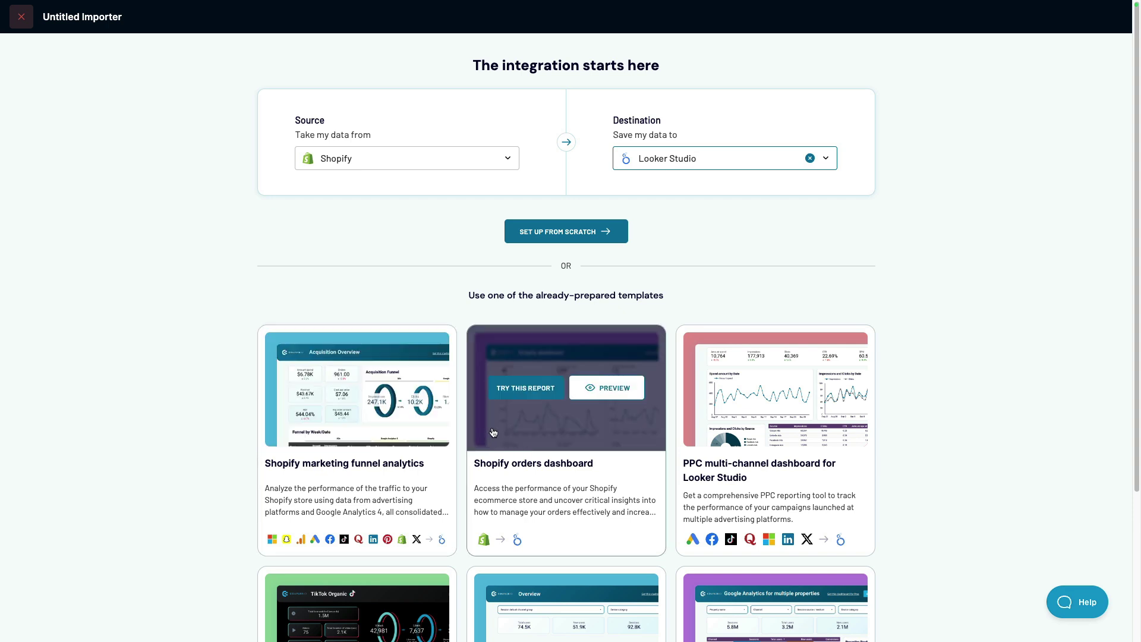
mouse_move(384, 404)
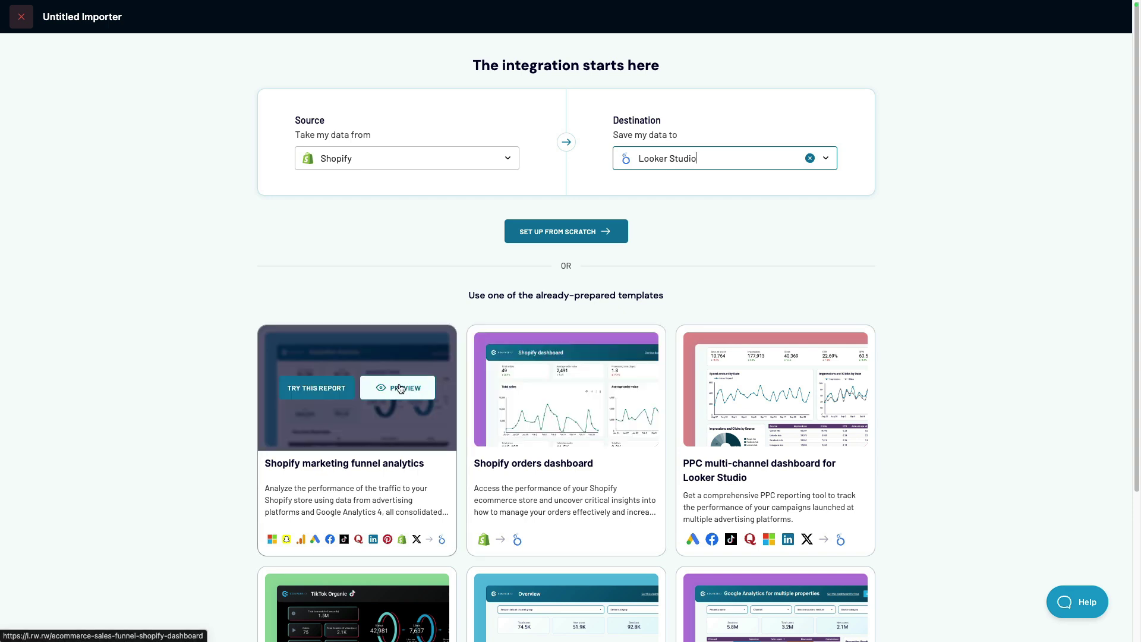